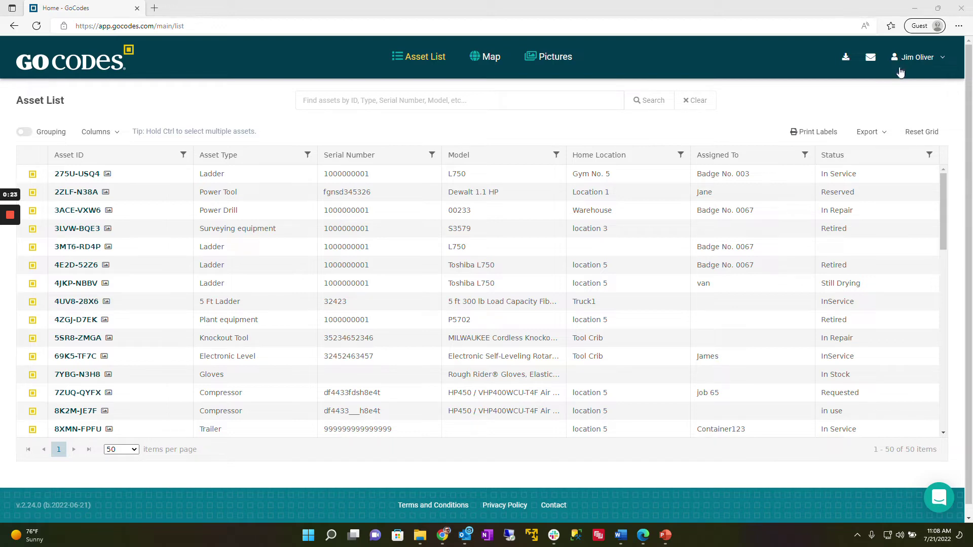
Step: Go to the Customization page from the user name menu at top right
click(931, 58)
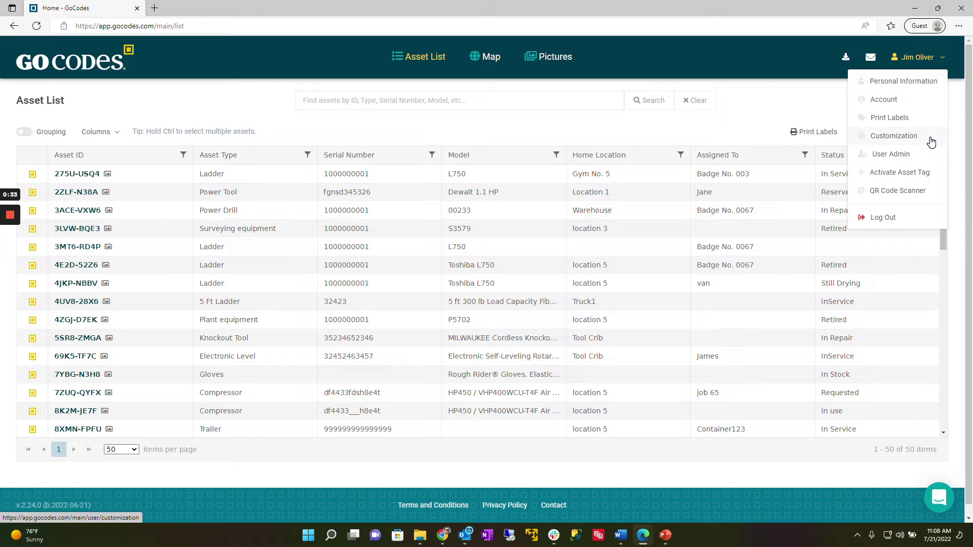
click(894, 136)
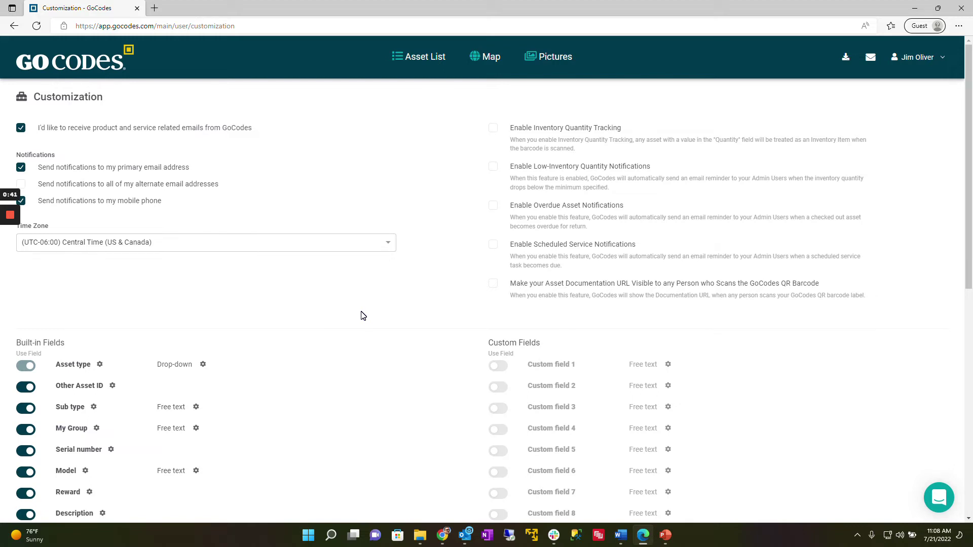
scroll(362, 315, down, 1)
scroll(362, 316, down, 1)
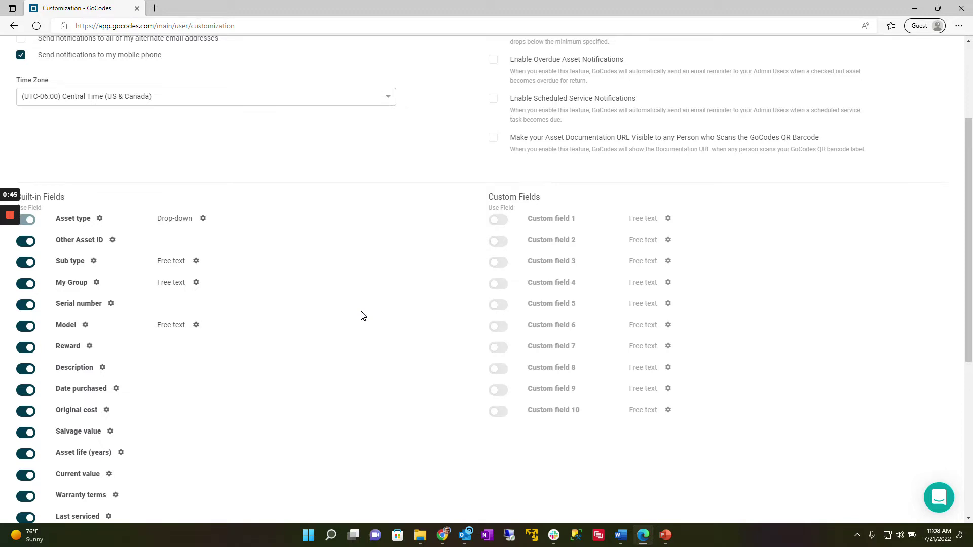
scroll(362, 316, down, 1)
Step: Bring the Built-in Fields section into view and briefly highlight its heading
double_click(54, 124)
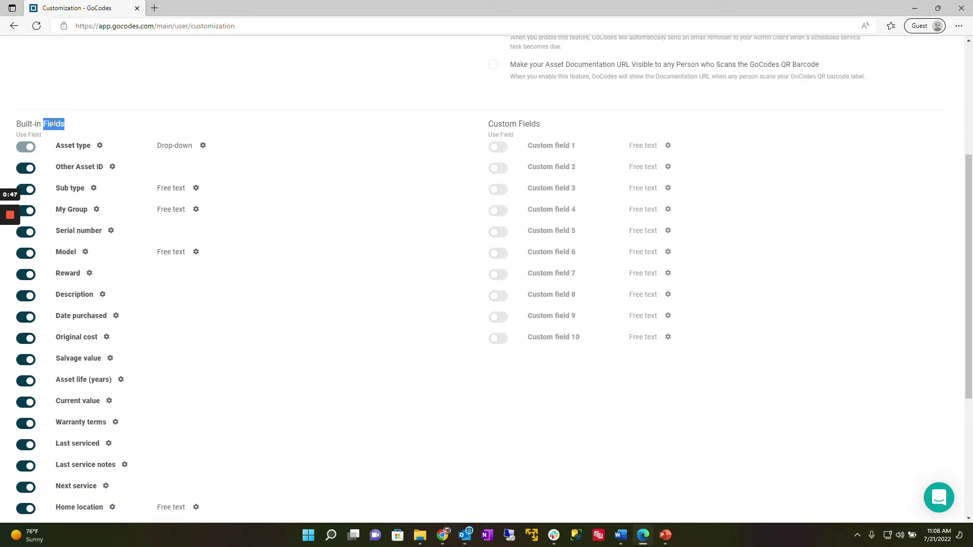
drag(58, 122, 236, 137)
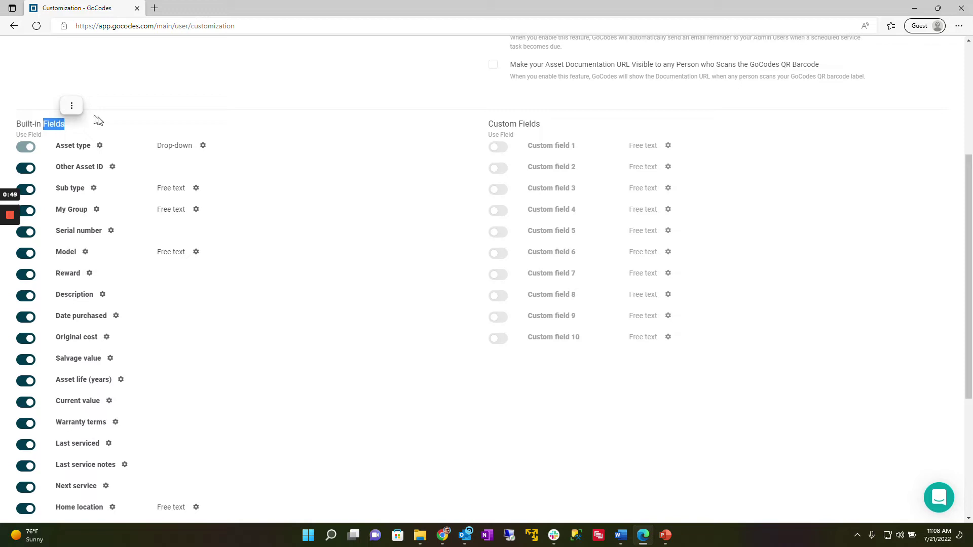
click(257, 133)
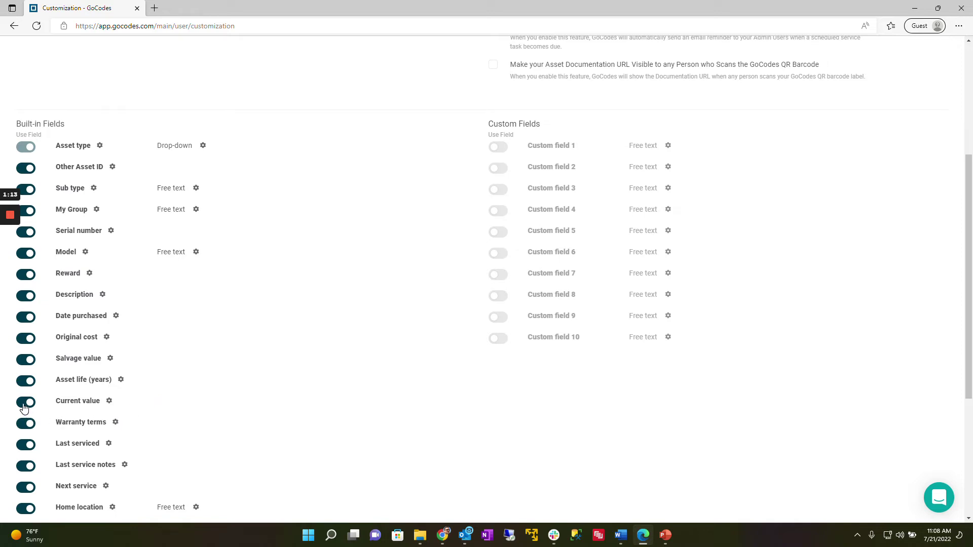
Step: Switch off the Use Field toggle for the built-in Current value field
click(25, 407)
click(85, 252)
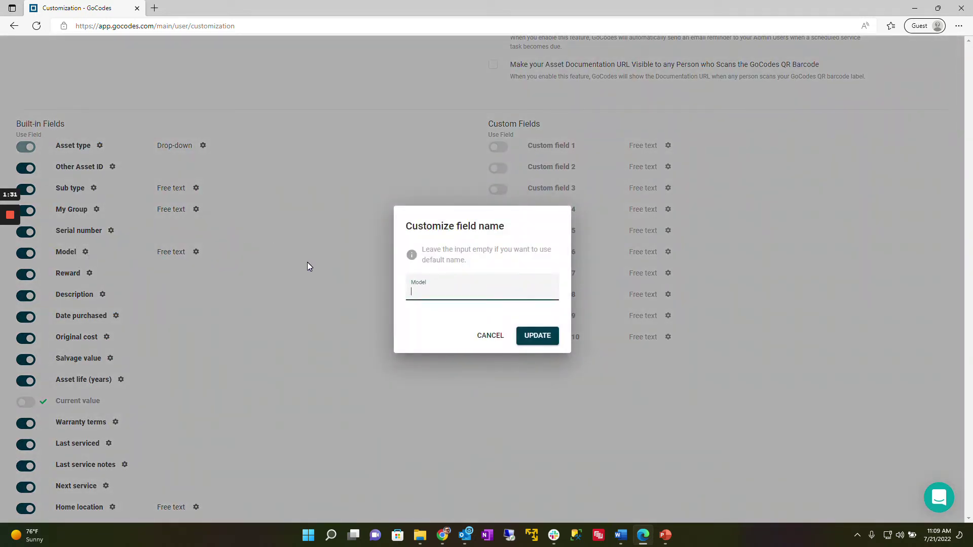
text(Make and )
text(Model)
Step: Save the Model field's new name, 'Make and Model'
click(539, 339)
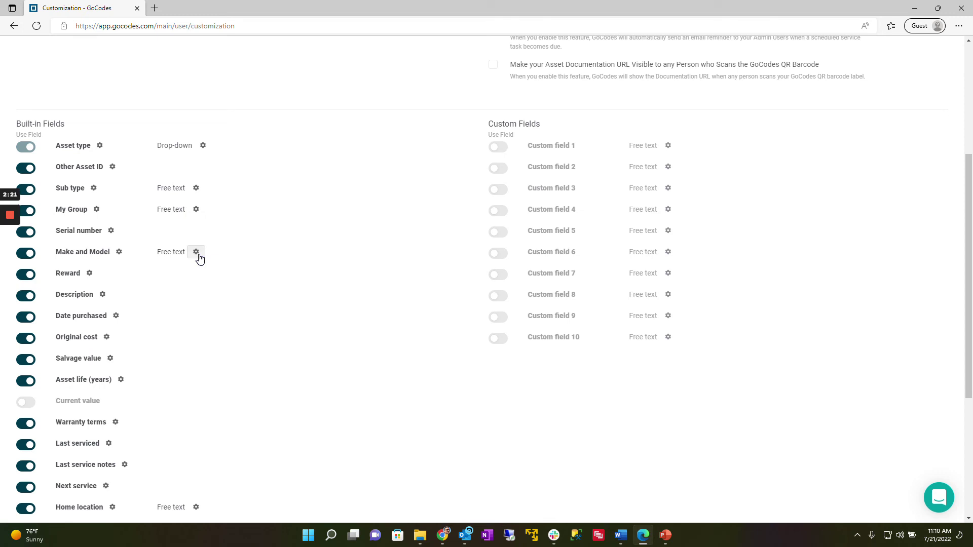
click(197, 253)
Step: Set Make and Model to Dropdown with options Choice1, Choice2 and Choice3, and save
click(361, 250)
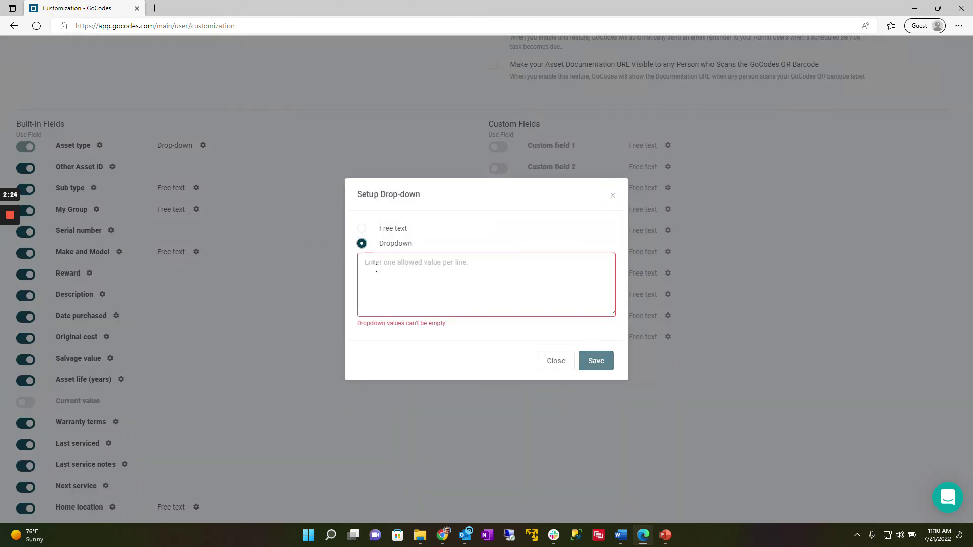
text(C)
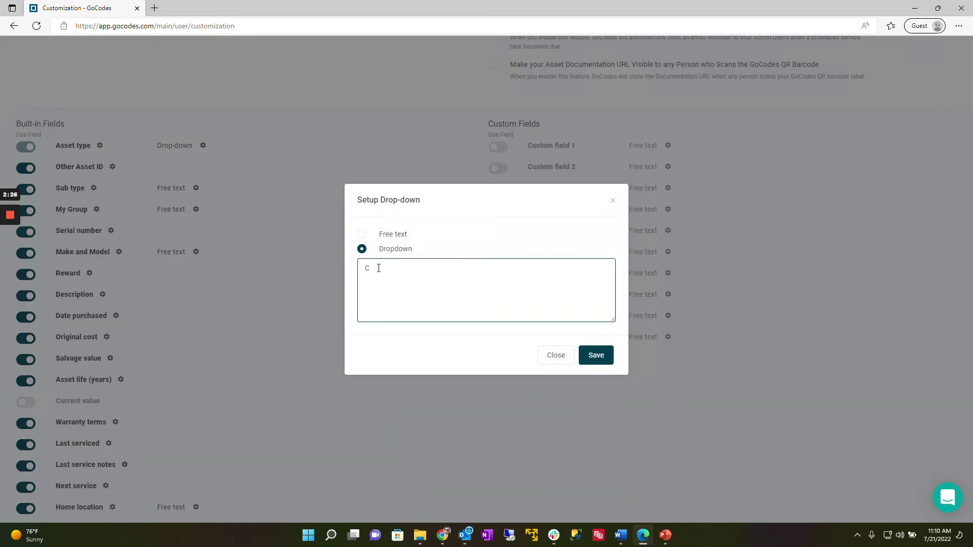
text(hoice1 )
text(Choic)
text(e2)
key(Return)
text(Cho)
text(ice3)
click(596, 355)
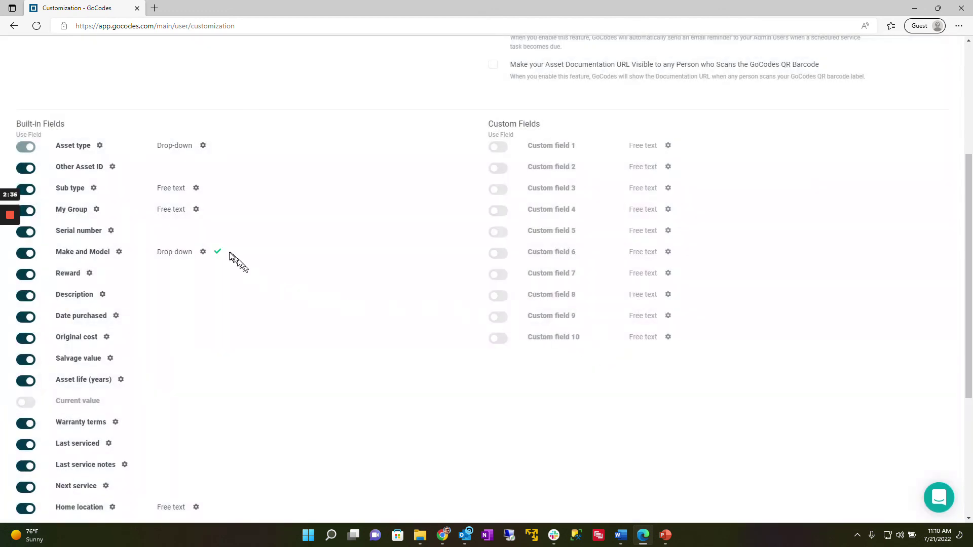